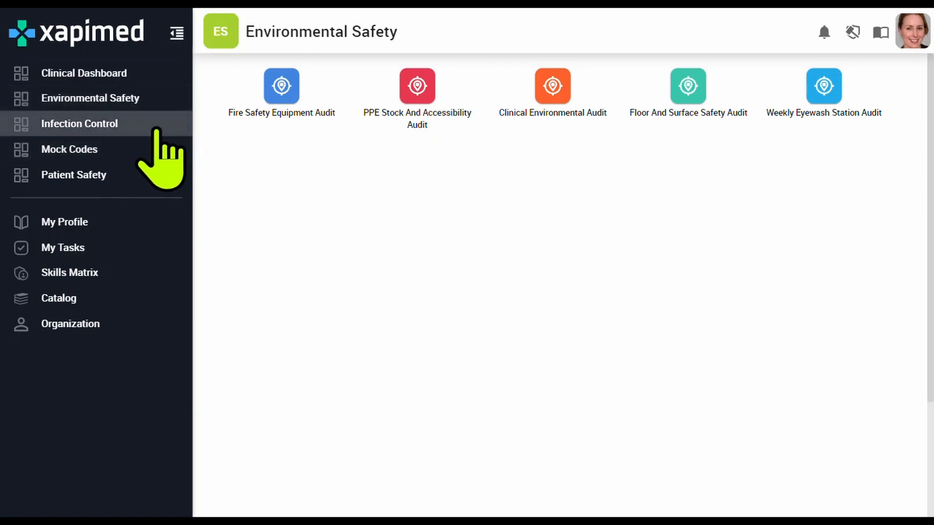
- Look through the audits offered under Infection Control, Mock Codes and Patient Safety
{"action": "left_click", "coordinate": [115, 129]}
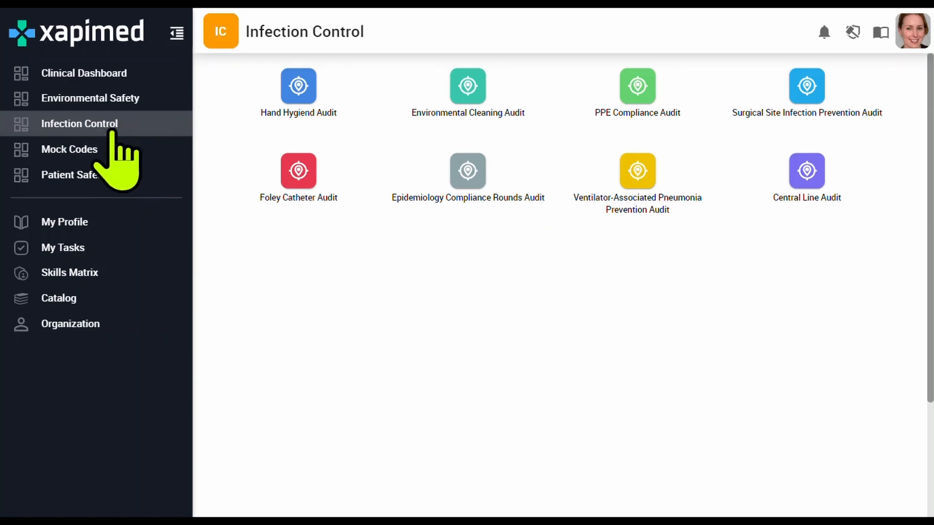
{"action": "left_click", "coordinate": [108, 149]}
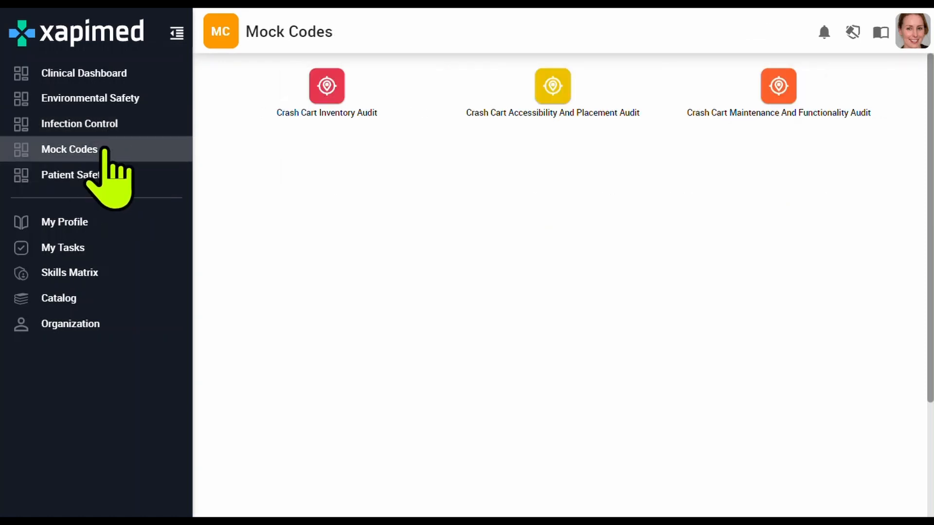
{"action": "left_click", "coordinate": [90, 172]}
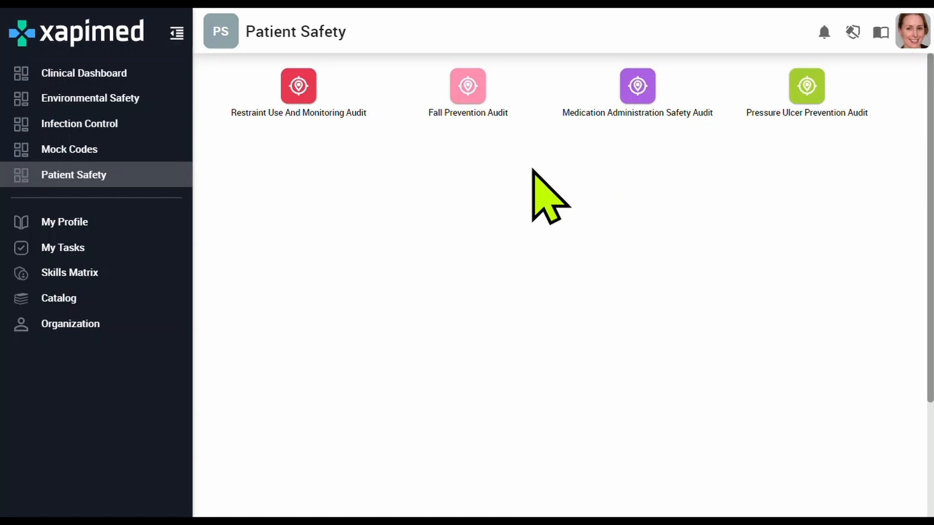
- Launch the Weekly Eyewash Station Audit from Environmental Safety with Harmony Health ICU Clinic as the subject
{"action": "left_click", "coordinate": [92, 98]}
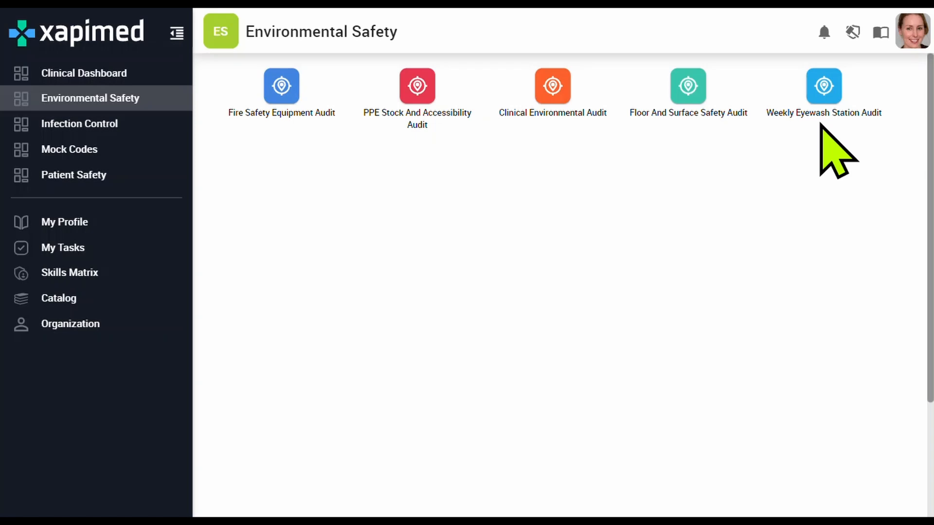
{"action": "left_click", "coordinate": [834, 92]}
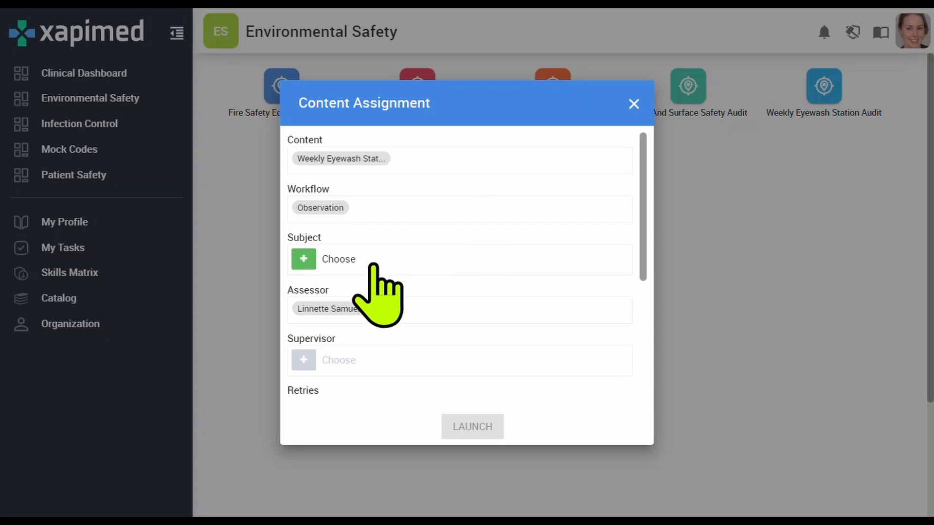
{"action": "left_click", "coordinate": [392, 258]}
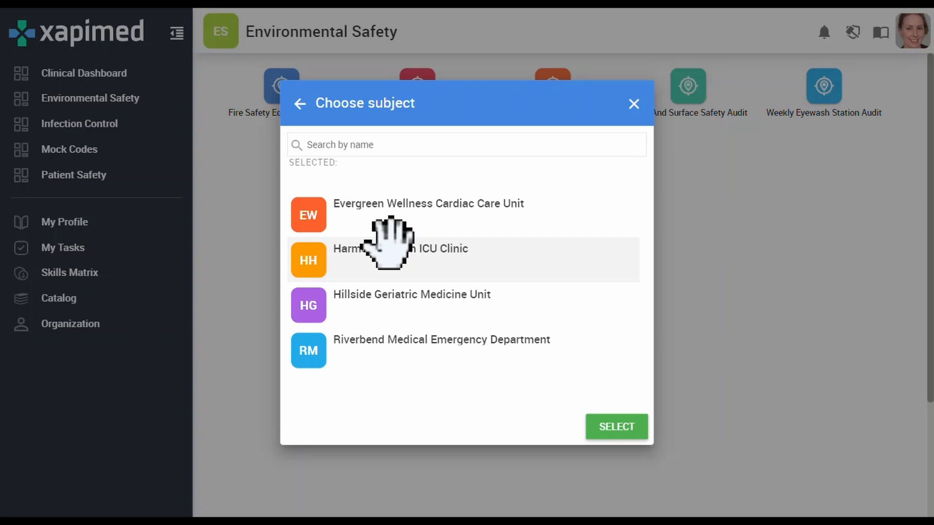
{"action": "left_click", "coordinate": [389, 248]}
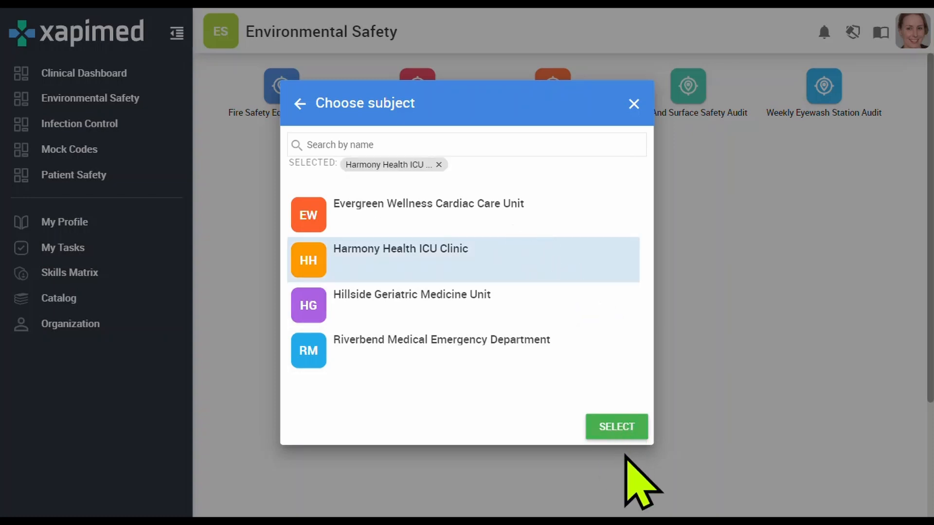
{"action": "left_click", "coordinate": [620, 426]}
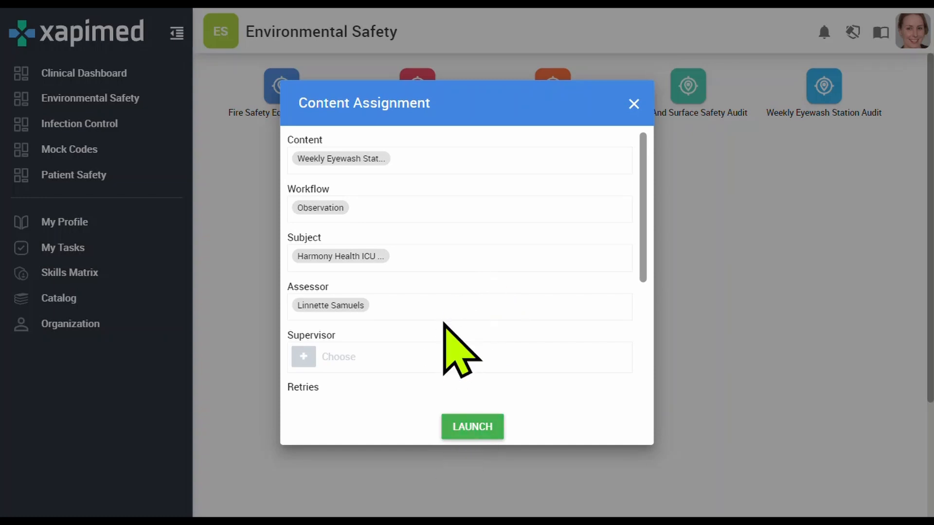
{"action": "left_click", "coordinate": [466, 427]}
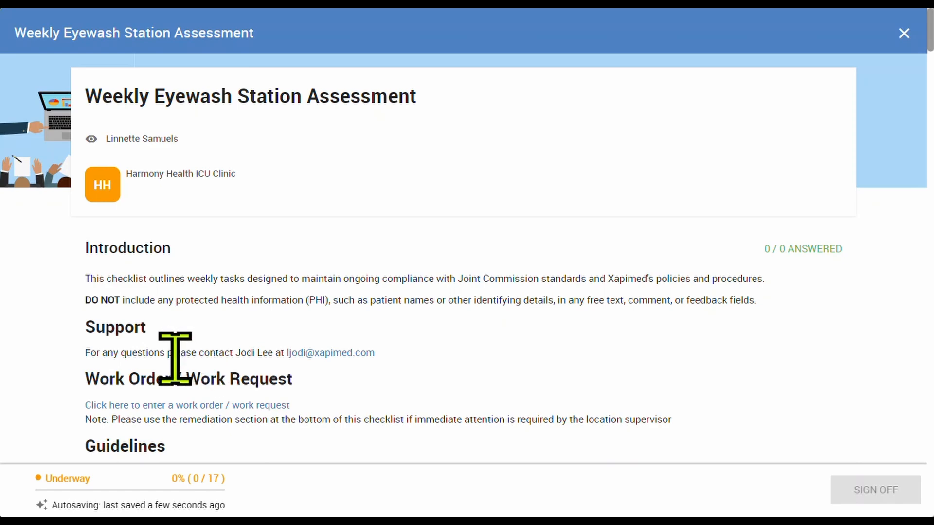
- Review the eyewash assessment's introduction, guidelines, and Accessibility and Functionality questions
{"action": "scroll", "coordinate": [391, 261], "scroll_direction": "down", "scroll_amount": 3}
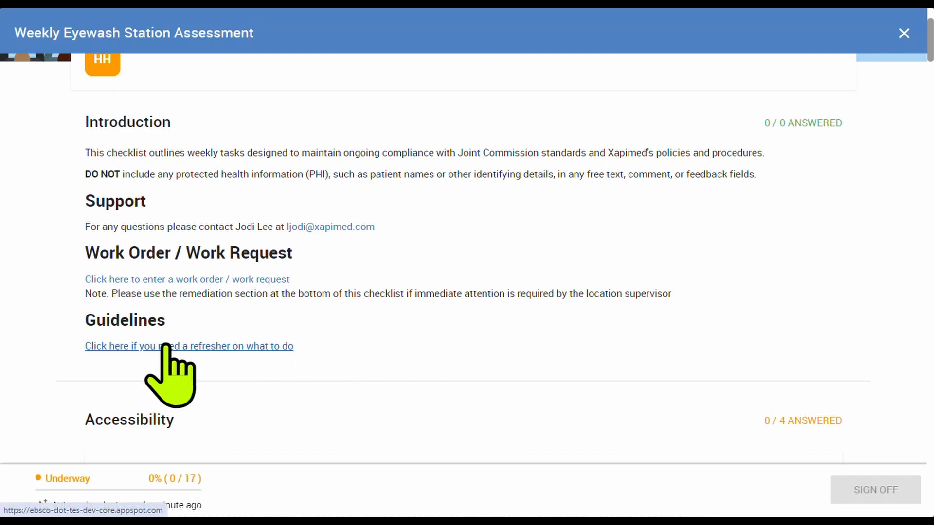
{"action": "scroll", "coordinate": [883, 258], "scroll_direction": "down", "scroll_amount": 6}
{"action": "scroll", "coordinate": [883, 258], "scroll_direction": "down", "scroll_amount": 7}
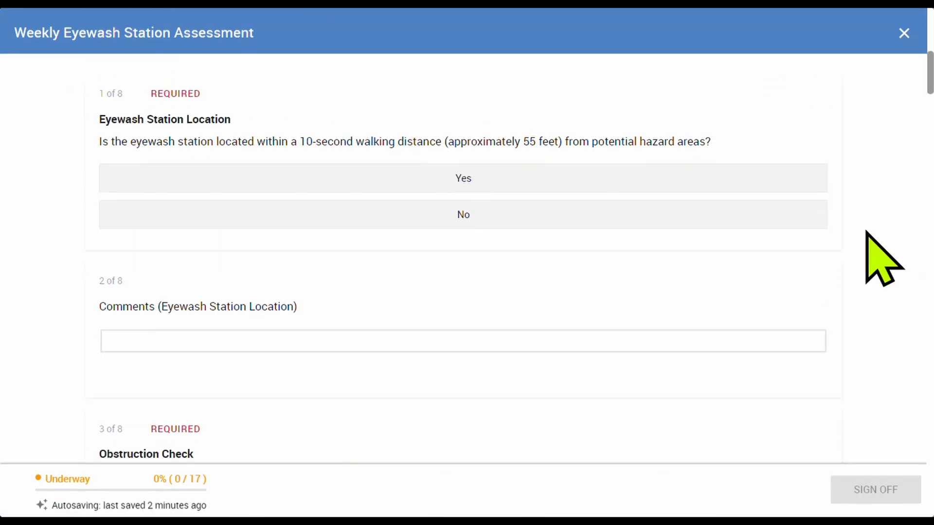
{"action": "scroll", "coordinate": [882, 257], "scroll_direction": "down", "scroll_amount": 3}
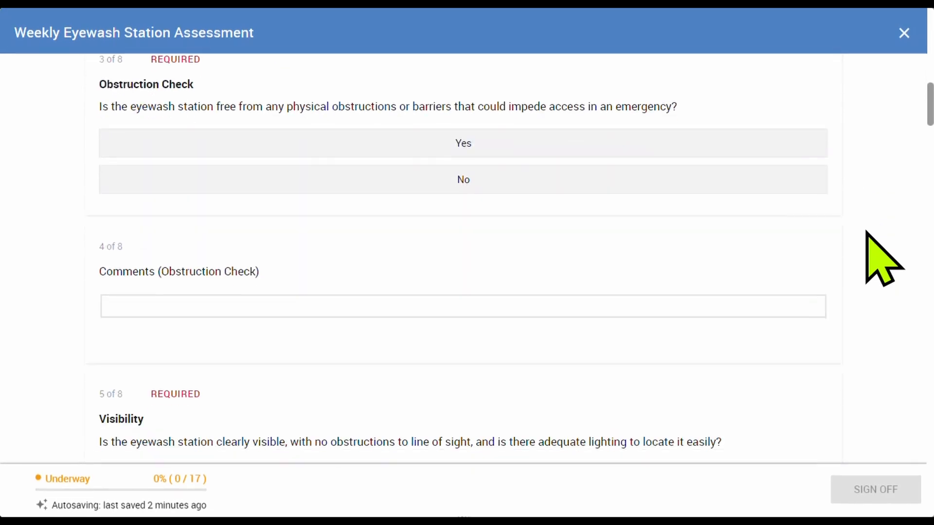
{"action": "scroll", "coordinate": [867, 234], "scroll_direction": "down", "scroll_amount": 10}
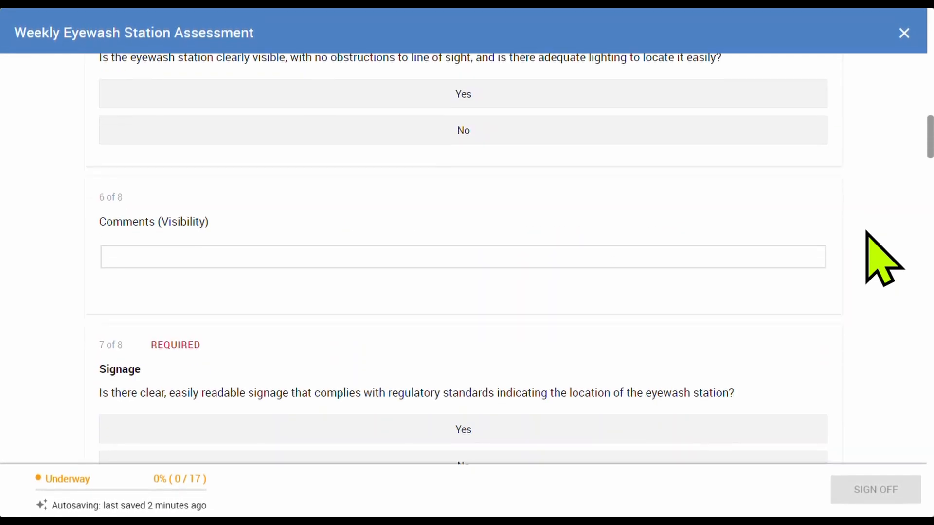
{"action": "scroll", "coordinate": [867, 234], "scroll_direction": "down", "scroll_amount": 4}
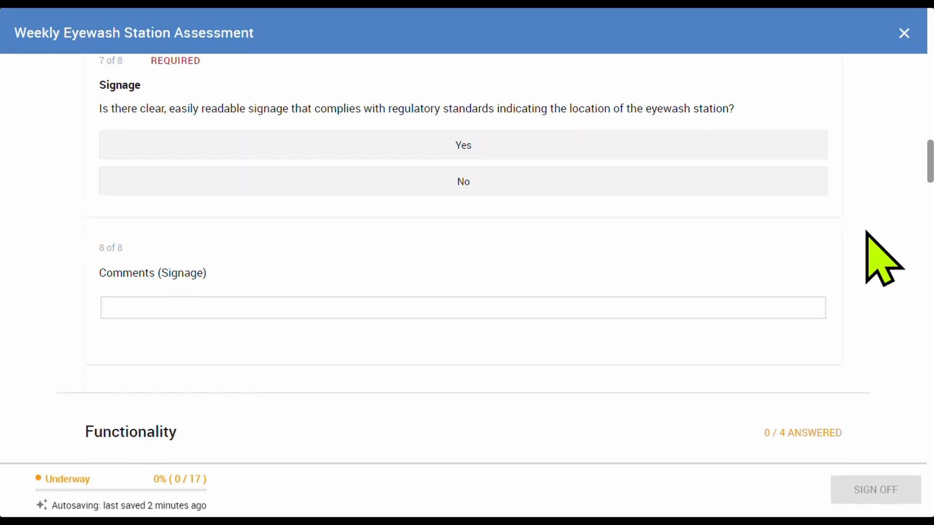
{"action": "scroll", "coordinate": [883, 257], "scroll_direction": "down", "scroll_amount": 4}
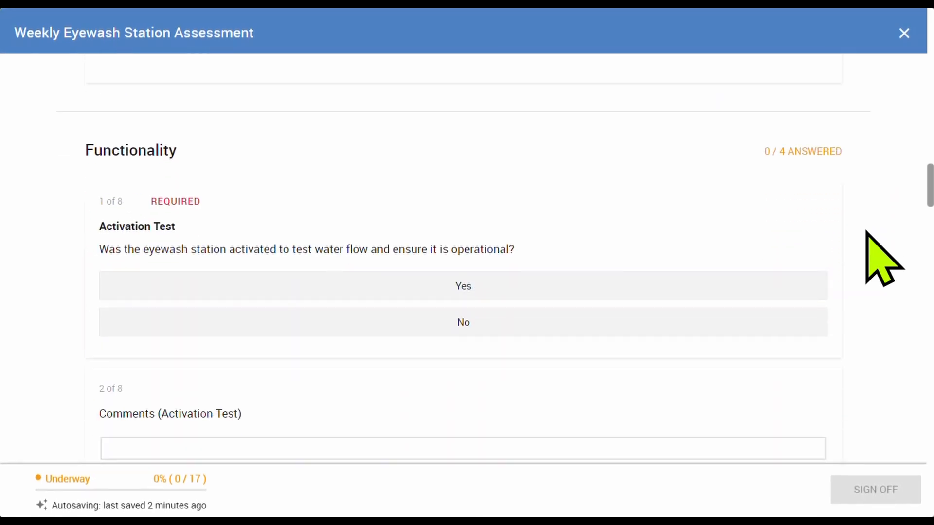
{"action": "scroll", "coordinate": [867, 232], "scroll_direction": "down", "scroll_amount": 9}
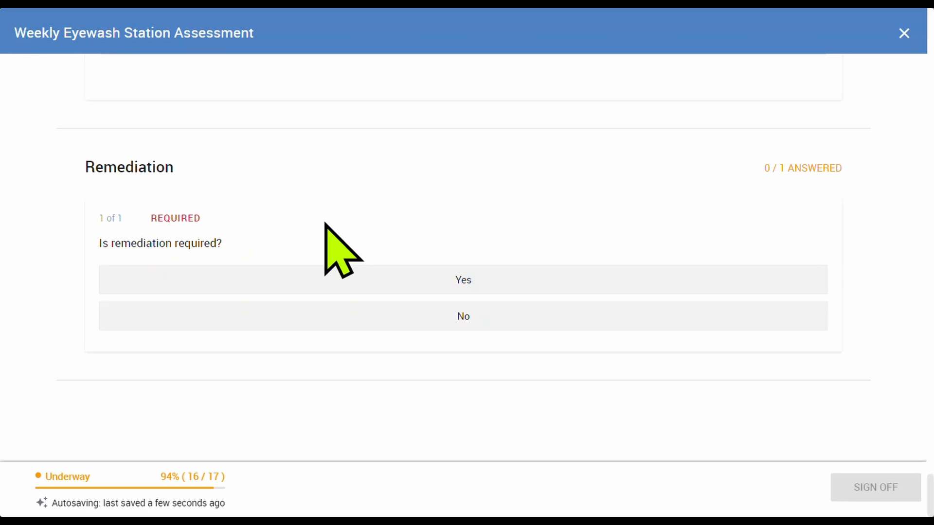
- Mark remediation as required, describe the right nozzle's weaker flow and request that maintenance fix it as soon as possible, and sign off the assessment
{"action": "left_click", "coordinate": [273, 280]}
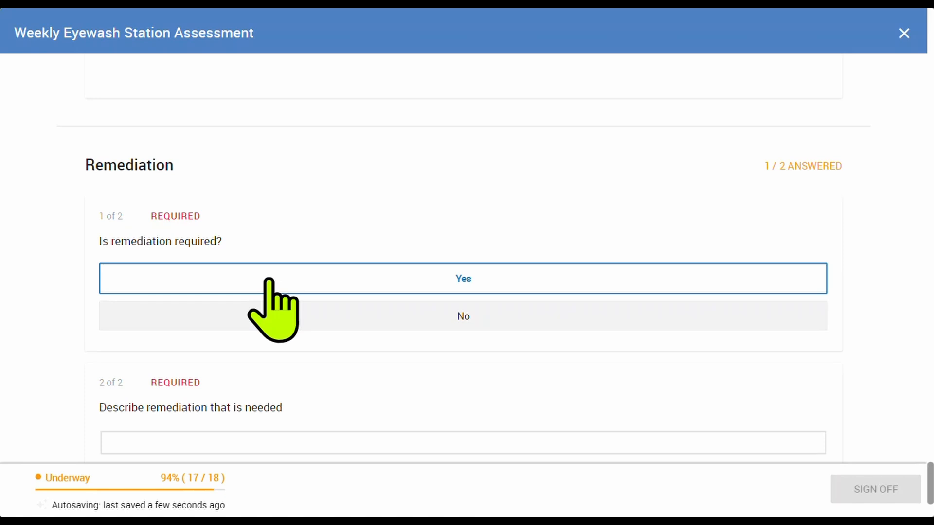
{"action": "scroll", "coordinate": [281, 291], "scroll_direction": "down", "scroll_amount": 1}
{"action": "left_click", "coordinate": [302, 379]}
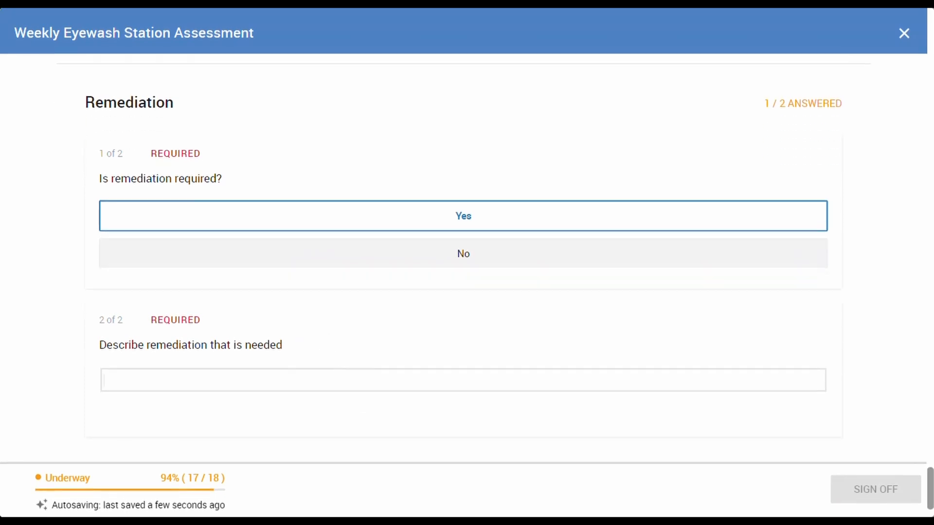
{"action": "type", "text": "The right nozzle was found to have a weaker flow than the left. Please have maintenance inspect and fix this issue as soon as possible to ensure proper functionality."}
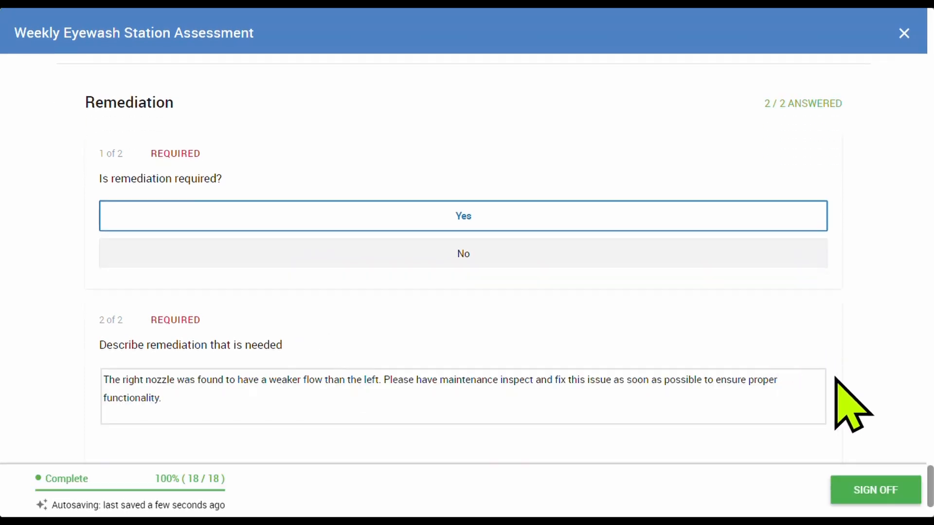
{"action": "left_click", "coordinate": [869, 486]}
{"action": "left_click", "coordinate": [444, 303]}
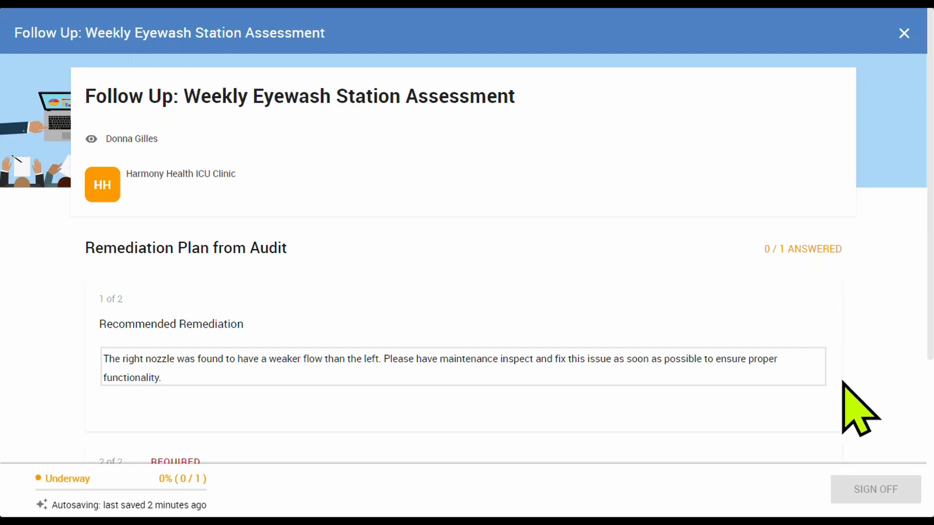
- Record "Have raised a high priority word order and have somebody coming out on Tuesday 20 August 2024" as action steps and sign off the follow-up
{"action": "scroll", "coordinate": [838, 380], "scroll_direction": "down", "scroll_amount": 4}
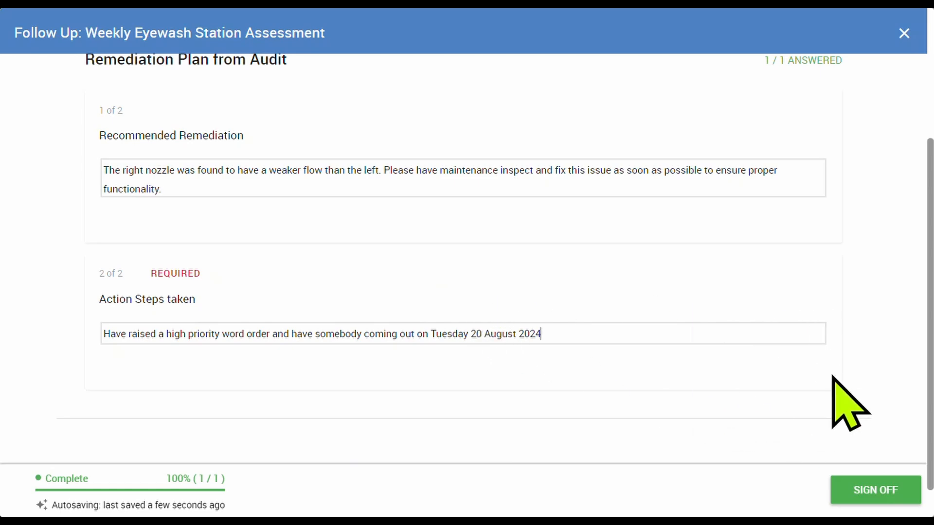
{"action": "left_click", "coordinate": [846, 491]}
{"action": "left_click", "coordinate": [449, 305]}
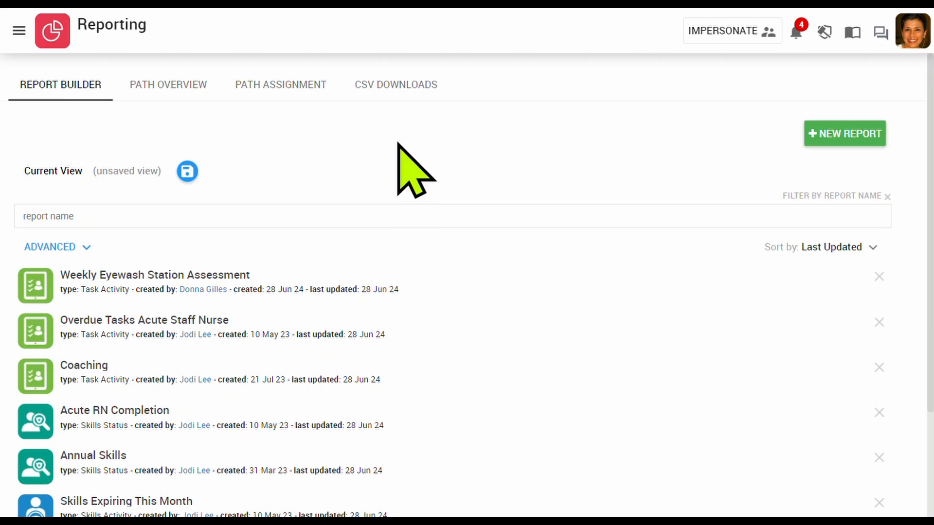
- Open the Weekly Eyewash Station Assessment report and review the answers in Harmony Health ICU Clinic's signed-off assessment
{"action": "scroll", "coordinate": [579, 316], "scroll_direction": "down", "scroll_amount": 2}
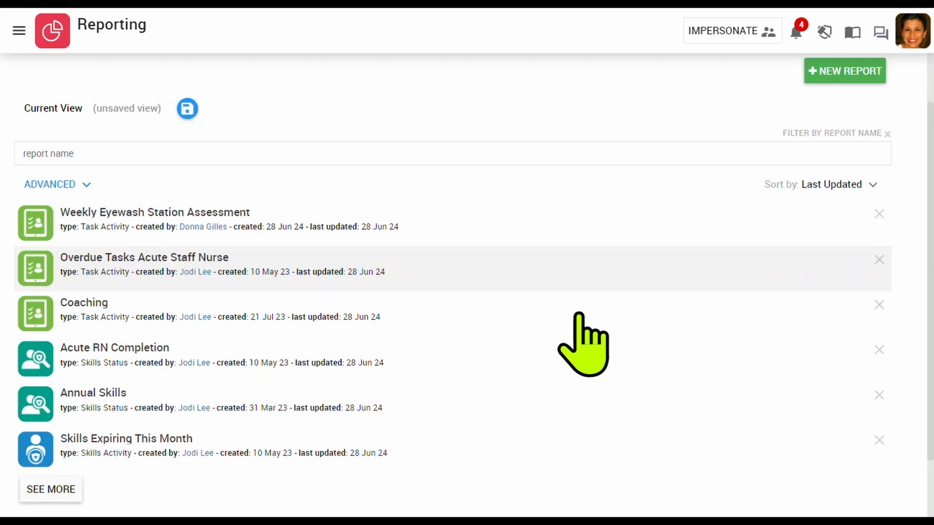
{"action": "left_click", "coordinate": [448, 230]}
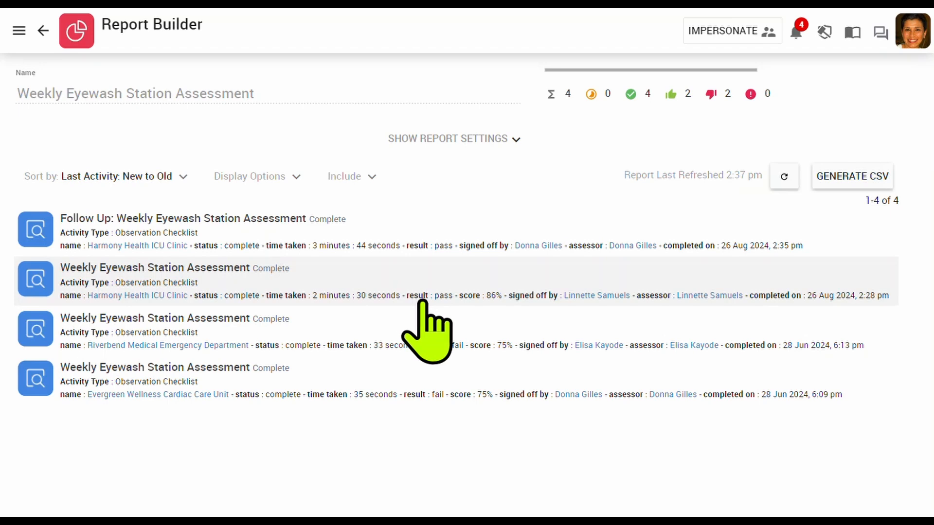
{"action": "left_click", "coordinate": [520, 267]}
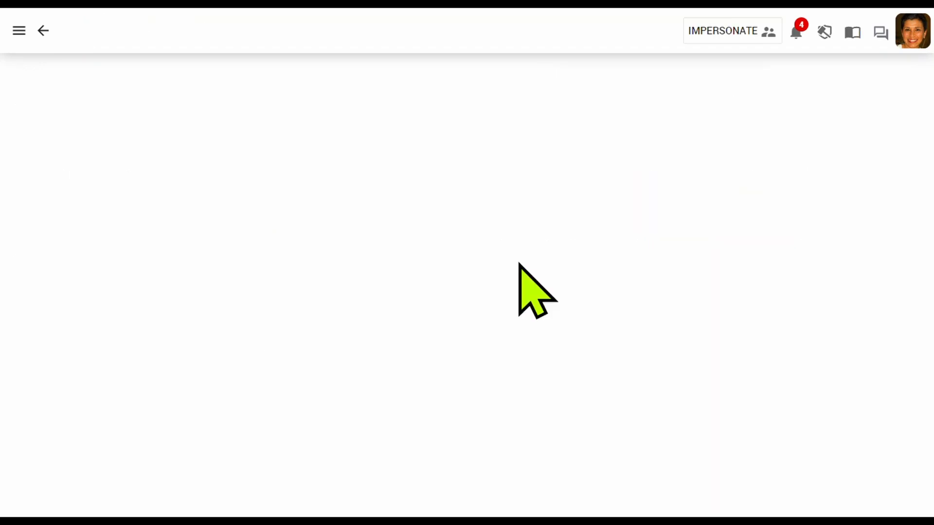
{"action": "scroll", "coordinate": [519, 265], "scroll_direction": "down", "scroll_amount": 9}
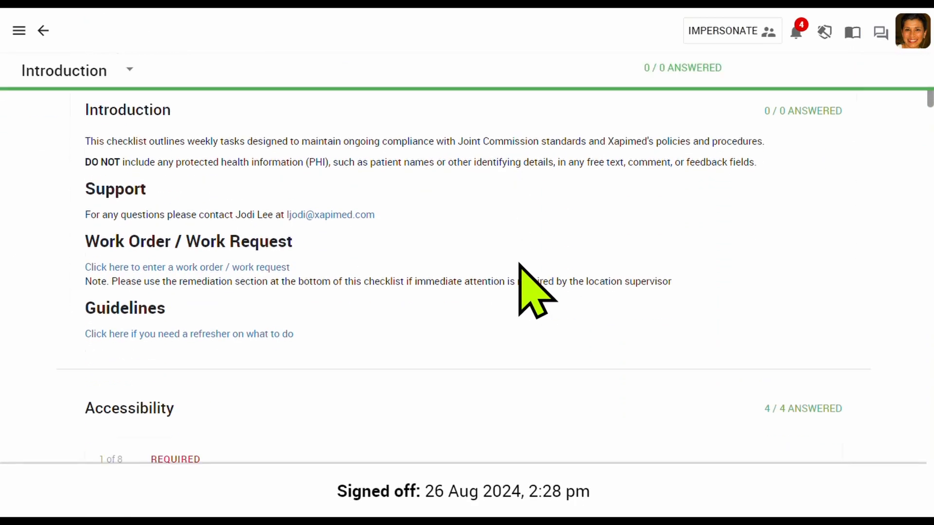
{"action": "scroll", "coordinate": [519, 265], "scroll_direction": "down", "scroll_amount": 5}
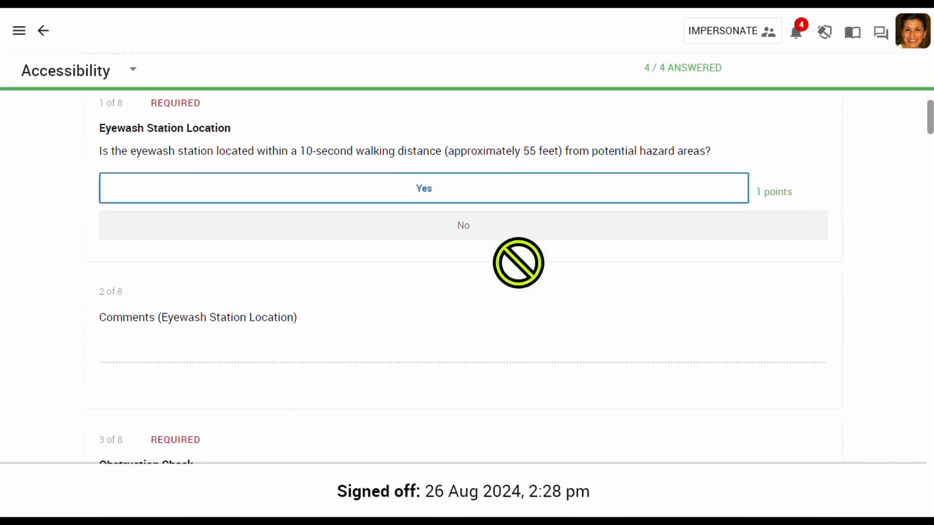
{"action": "scroll", "coordinate": [519, 265], "scroll_direction": "down", "scroll_amount": 7}
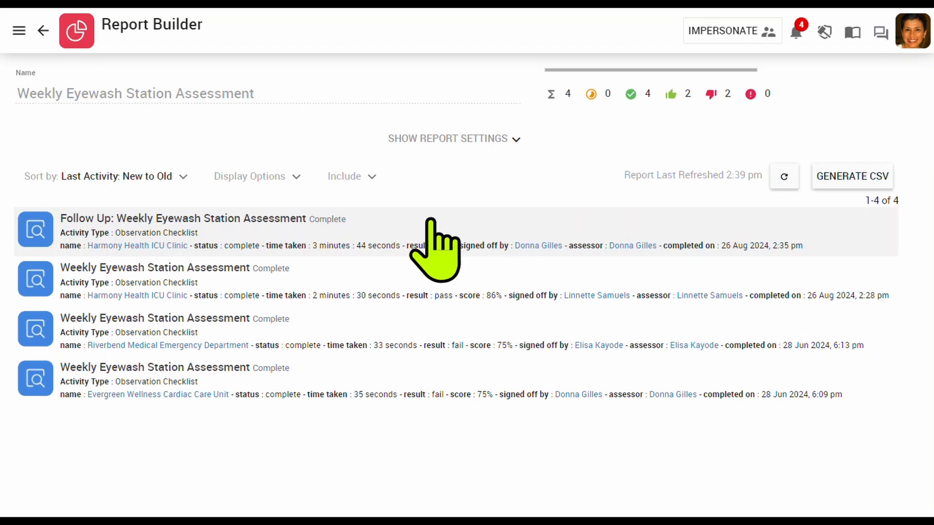
- Open the report's follow-up entry for Harmony Health ICU Clinic and review its remediation plan and action steps
{"action": "left_click", "coordinate": [430, 220]}
{"action": "scroll", "coordinate": [481, 248], "scroll_direction": "down", "scroll_amount": 5}
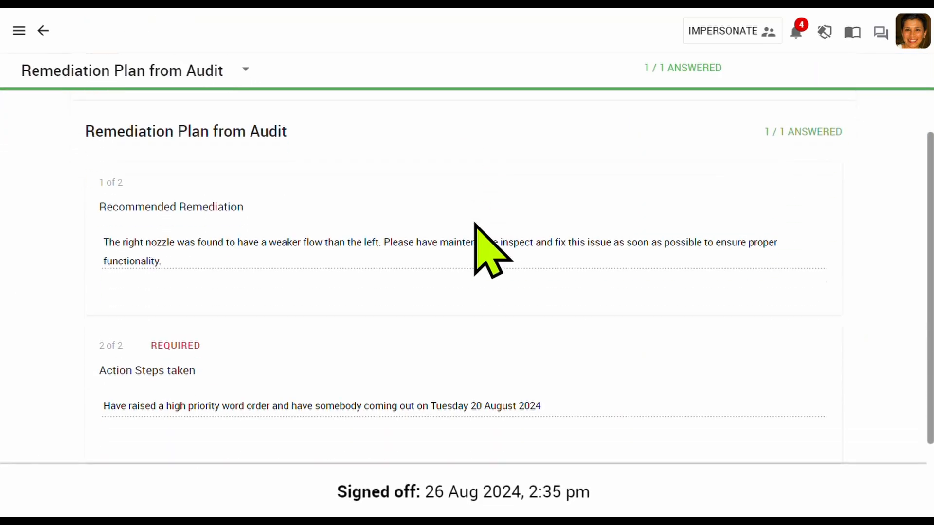